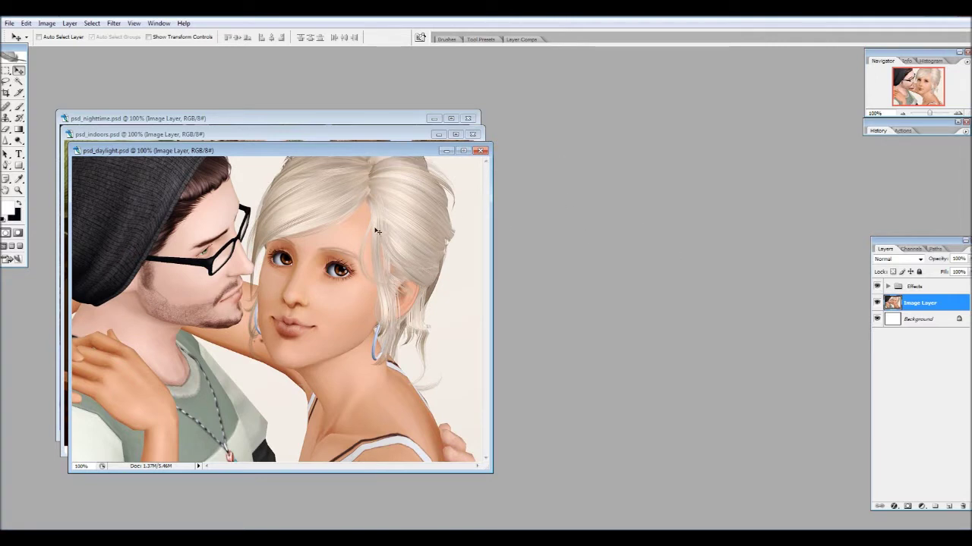
# Inspect the Effects group's layers and hide and show the group to compare the image
pyautogui.click(898, 286)
pyautogui.click(887, 286)
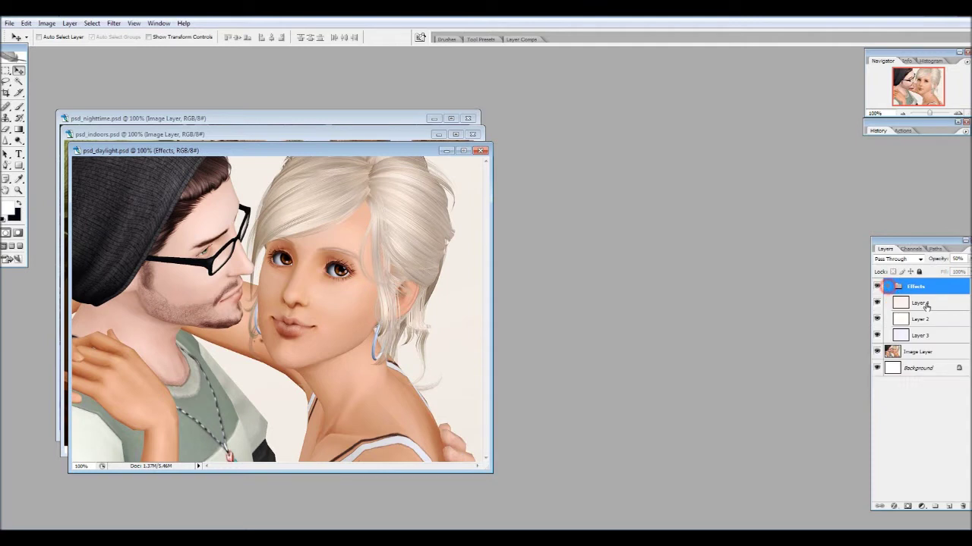
pyautogui.click(887, 287)
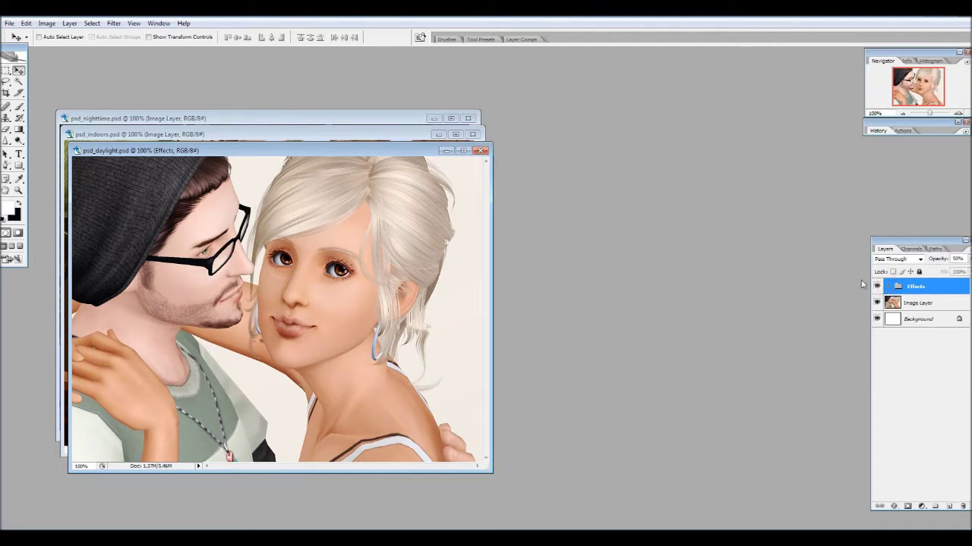
pyautogui.click(877, 286)
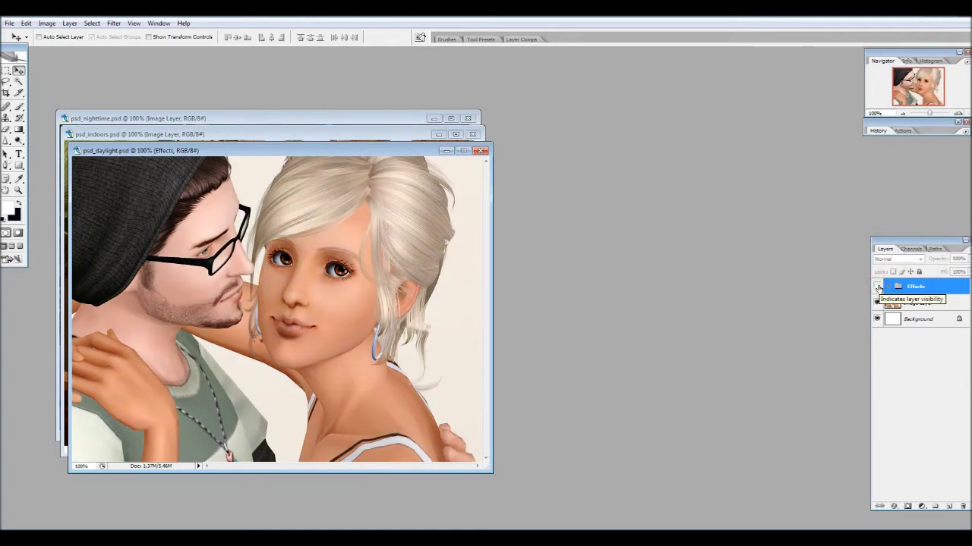
pyautogui.click(877, 286)
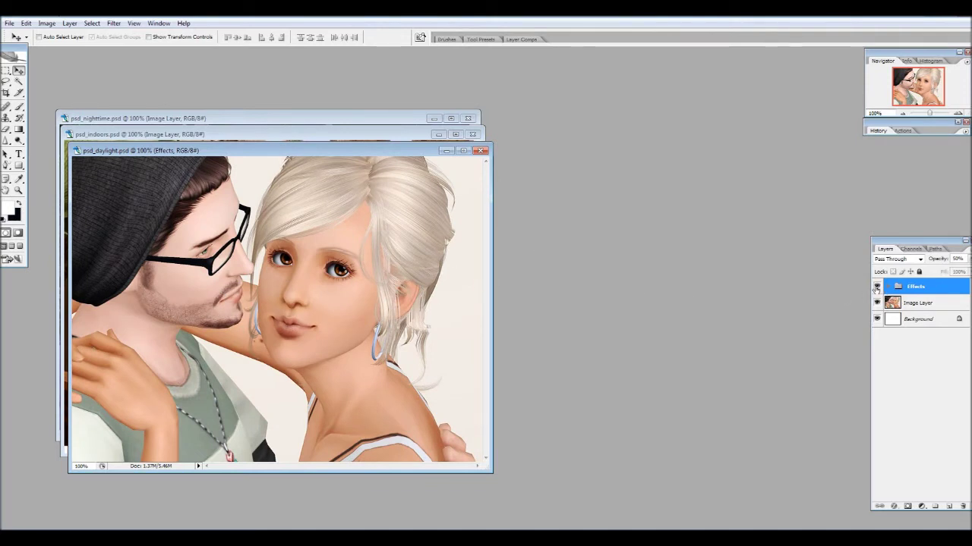
# Raise the Effects group's opacity to about 65% and close the daylight document
pyautogui.moveTo(308, 151); pyautogui.dragTo(316, 153)
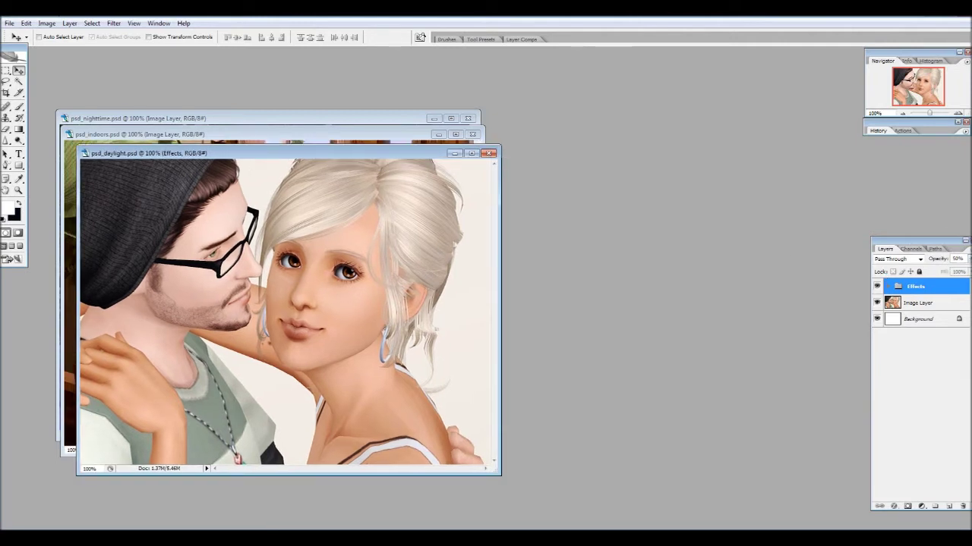
pyautogui.click(965, 259)
pyautogui.moveTo(946, 272); pyautogui.dragTo(969, 260)
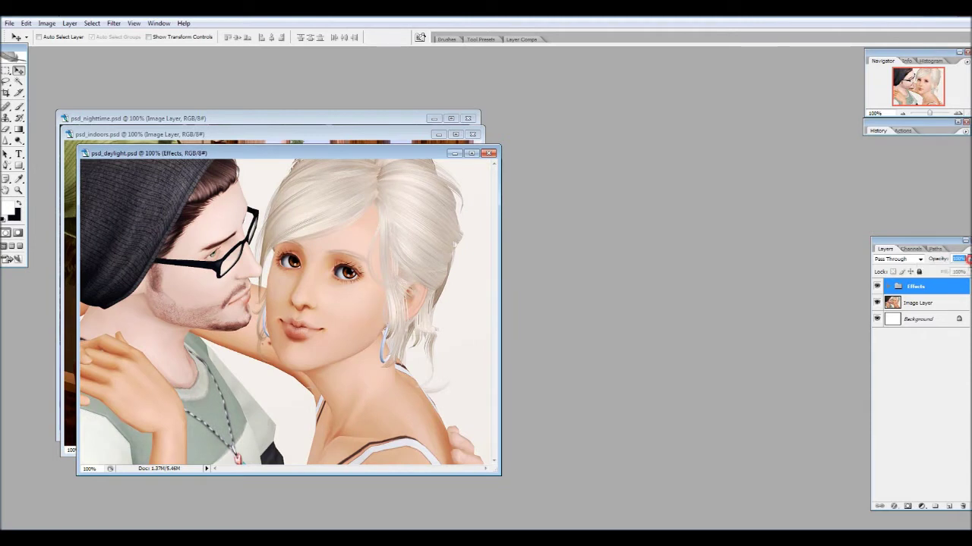
pyautogui.click(489, 153)
# Discard the daylight changes, close psd_indoors, and move the psd_nighttime window up-left
pyautogui.click(490, 213)
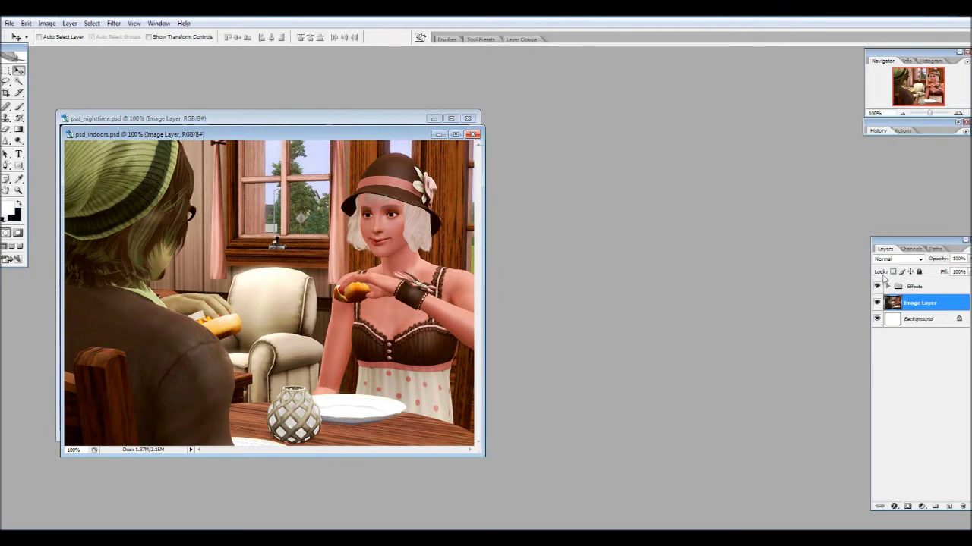
pyautogui.click(473, 136)
pyautogui.moveTo(259, 119); pyautogui.dragTo(245, 72)
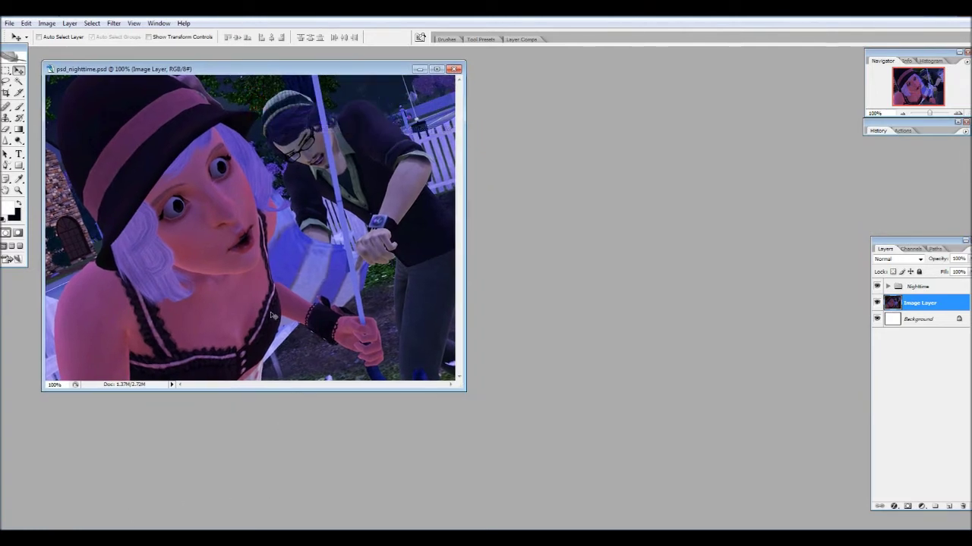
pyautogui.click(68, 526)
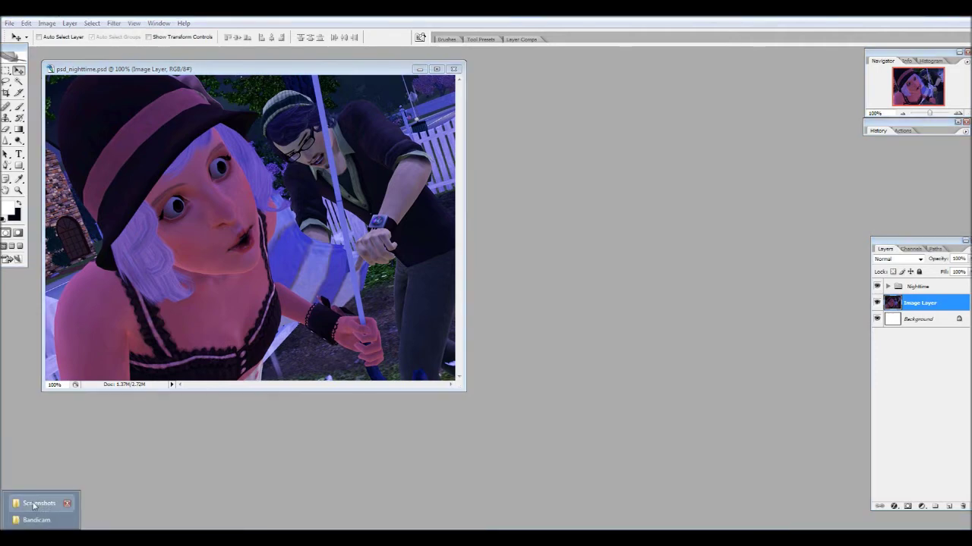
# From the Screenshots folder, open Screenshot-140 with Paint using Open with
pyautogui.click(33, 504)
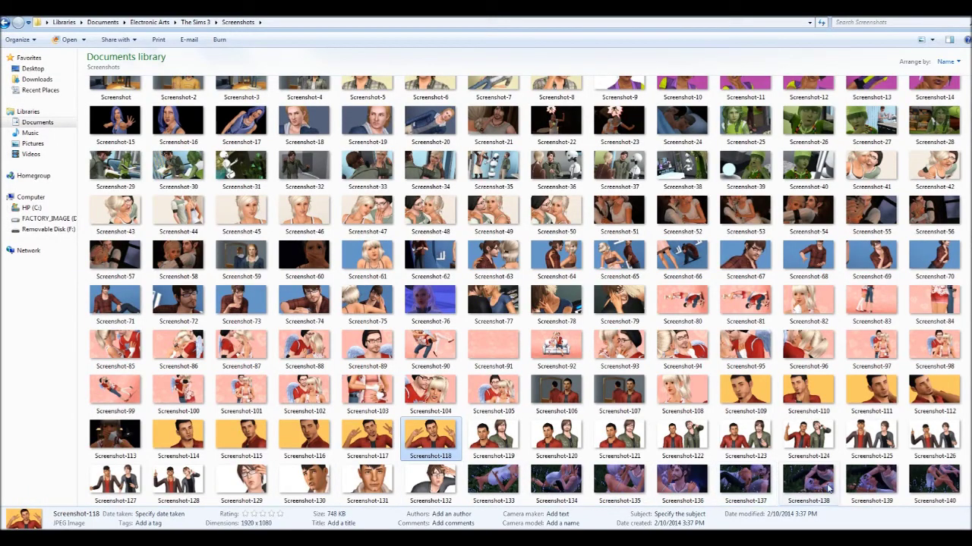
pyautogui.rightClick(864, 487)
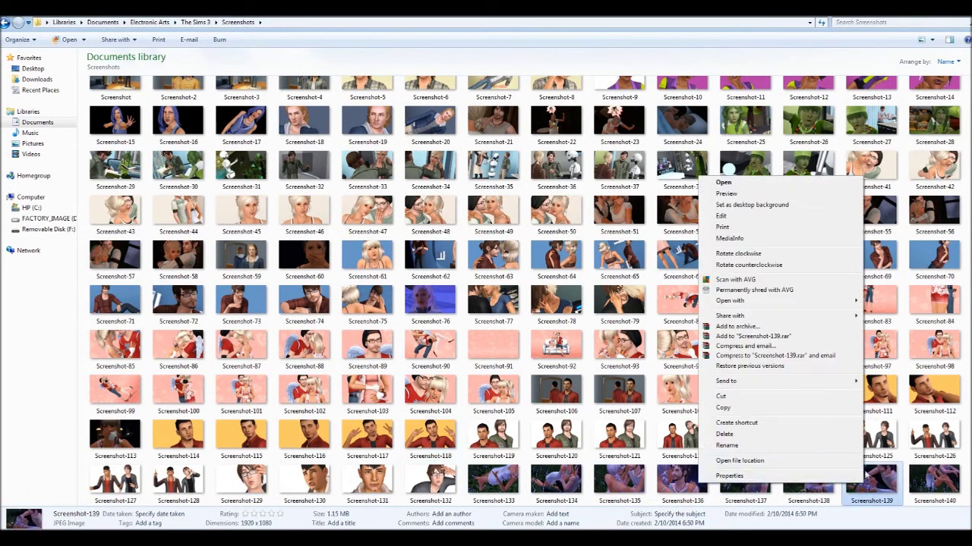
pyautogui.rightClick(924, 483)
pyautogui.moveTo(820, 295)
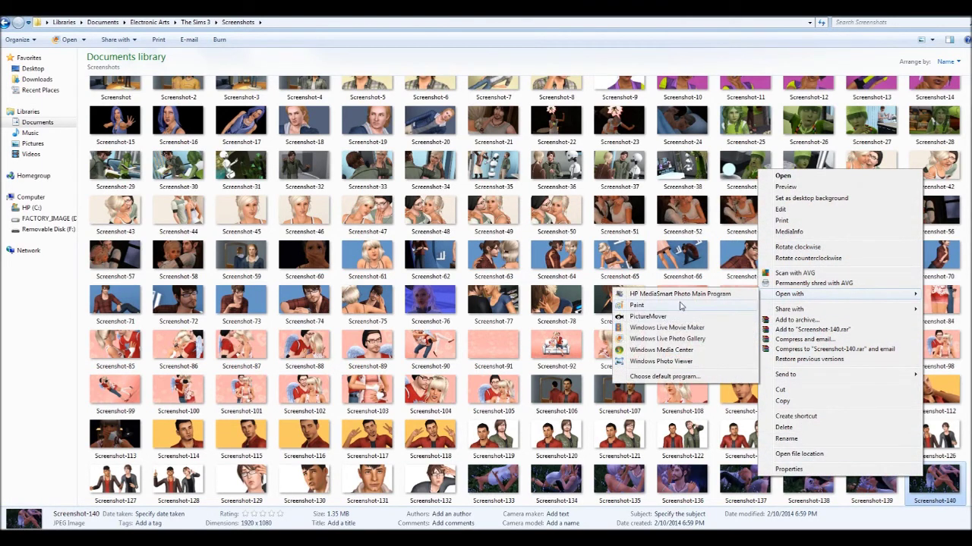
pyautogui.click(638, 305)
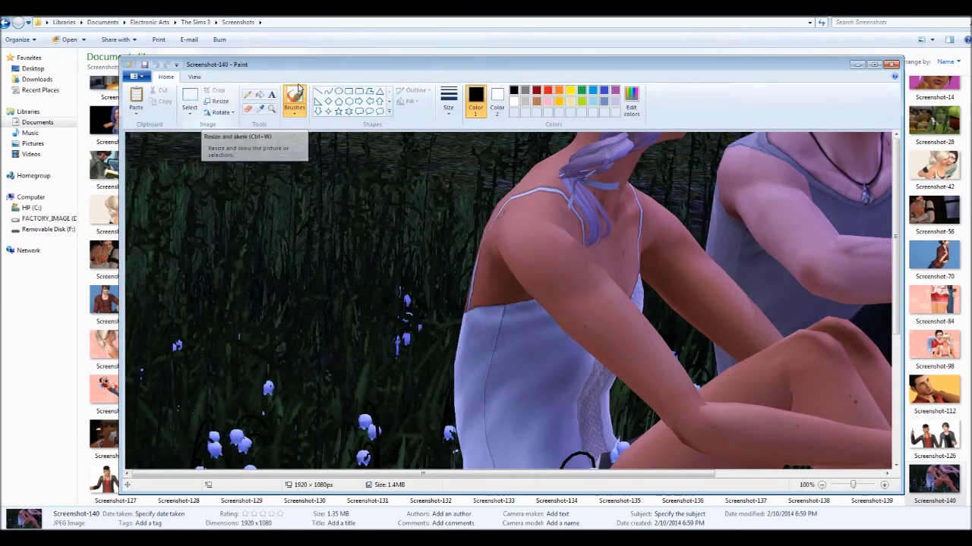
# Maximize Paint, resize Screenshot-140 in pixels to 1066 × 600, and select the whole picture
pyautogui.doubleClick(378, 62)
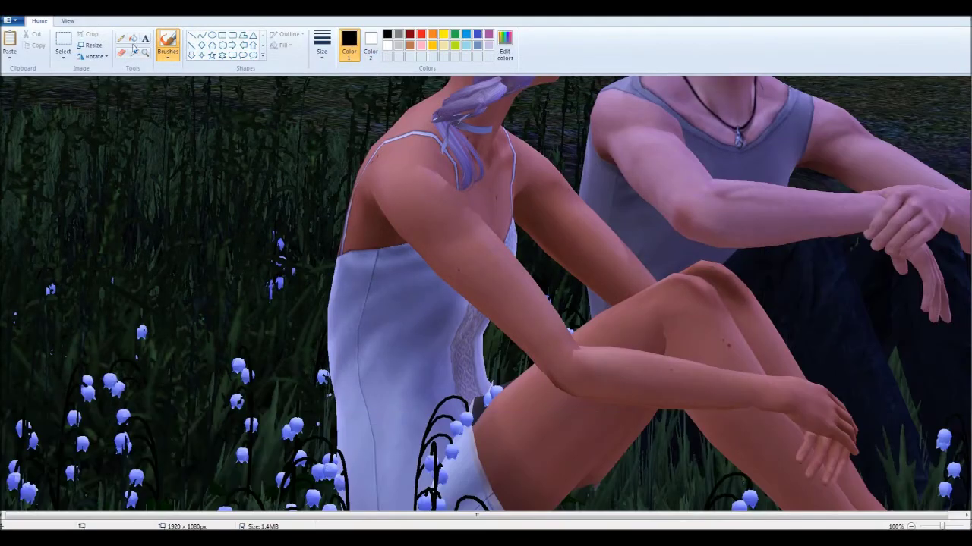
pyautogui.click(90, 46)
pyautogui.click(110, 96)
pyautogui.doubleClick(130, 135)
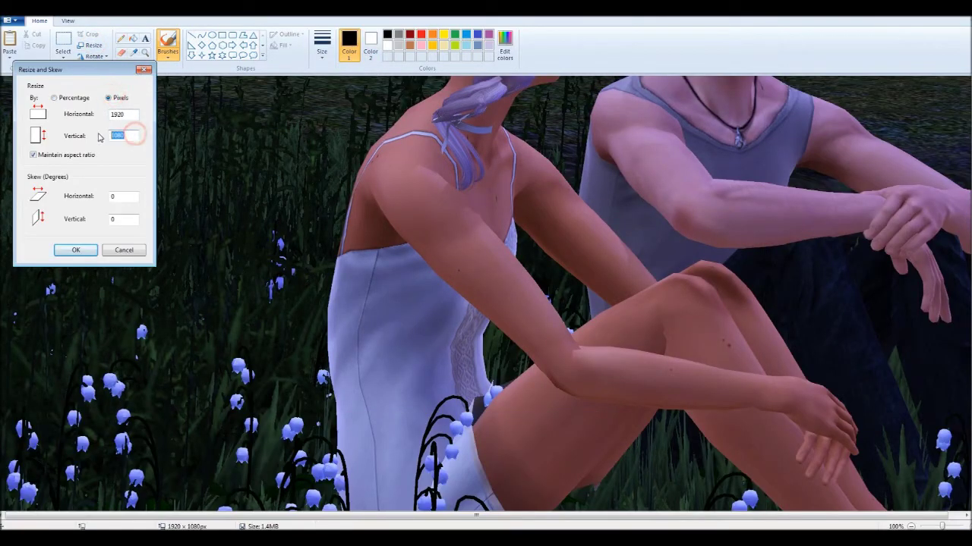
pyautogui.write('1060')
pyautogui.press('Return')
pyautogui.hotkey('ctrl', 'a')
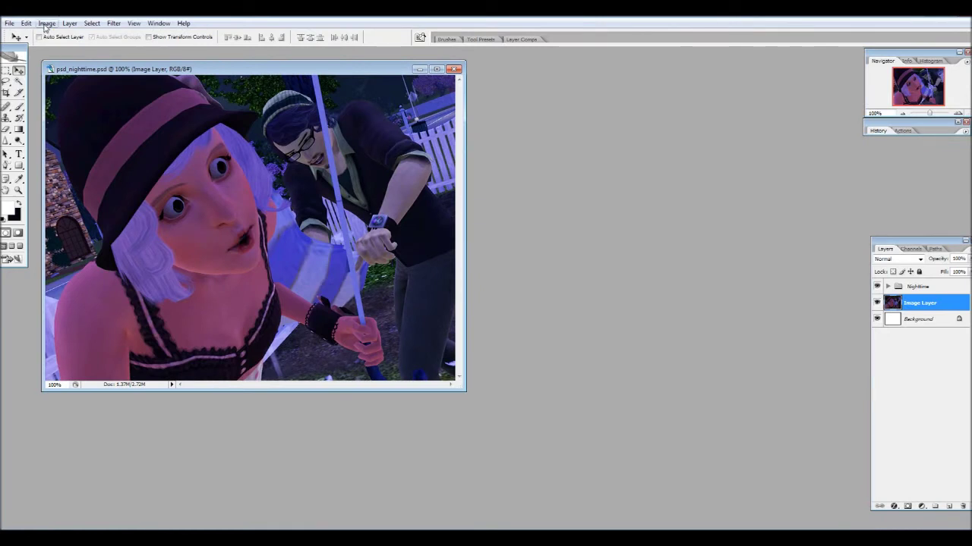
# Set psd_nighttime's Image Size width to 1066 px, then paste the screenshot and merge it into Image Layer
pyautogui.click(46, 23)
pyautogui.click(30, 94)
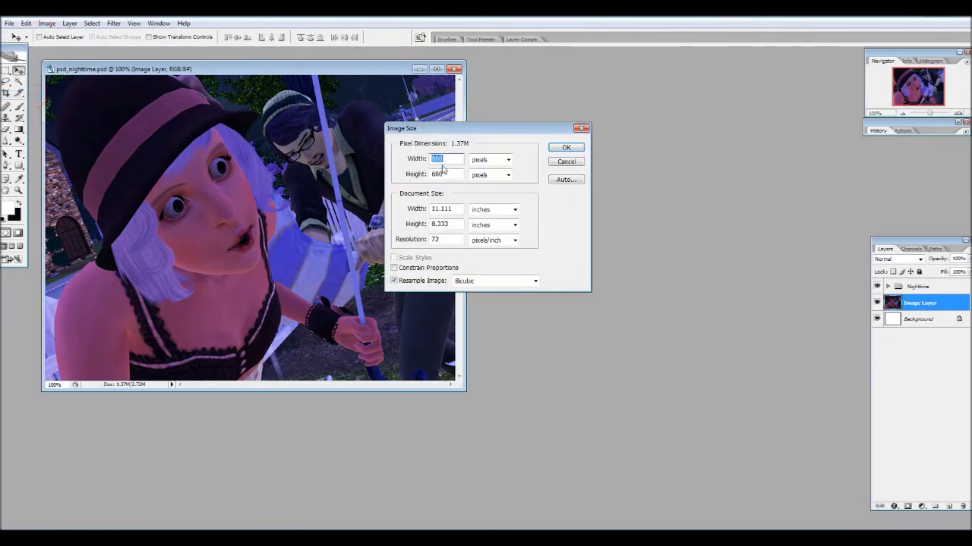
pyautogui.write('1066')
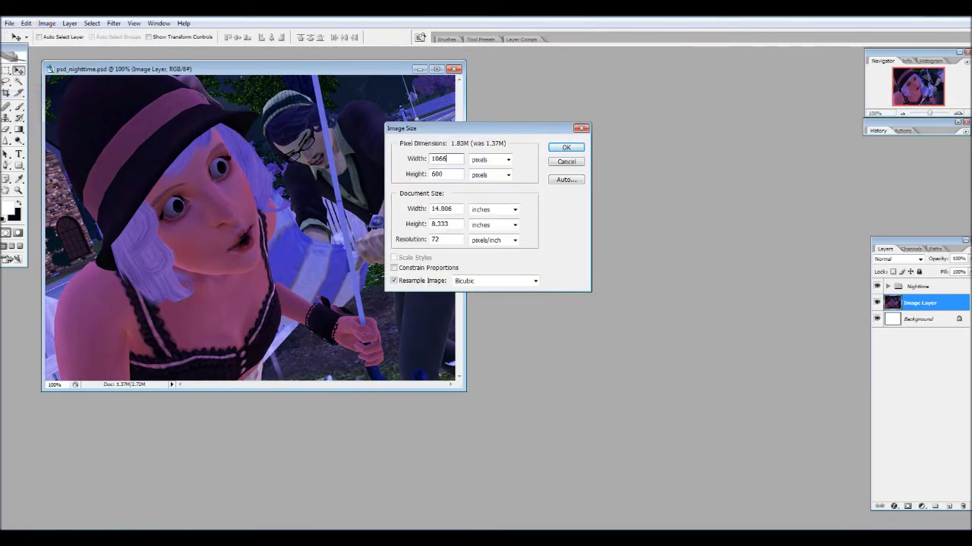
pyautogui.press('Return')
pyautogui.hotkey('ctrl', 'v')
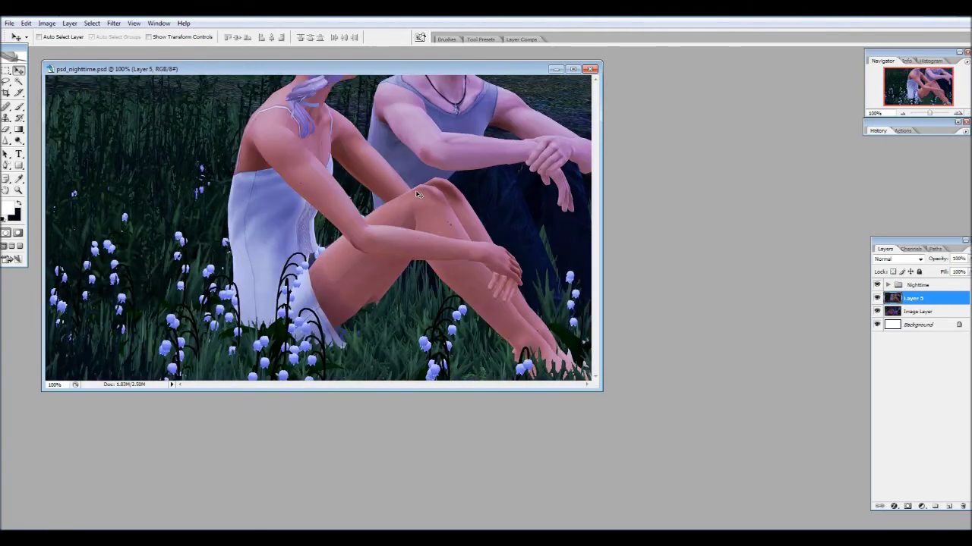
pyautogui.hotkey('ctrl', 'e')
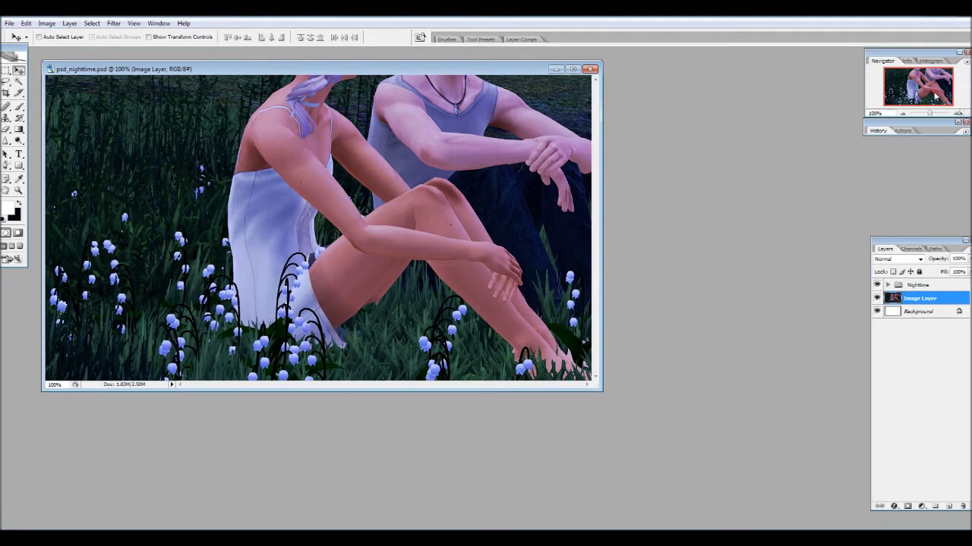
# Duplicate Image Layer and set the copy to Screen blending at 30% opacity
pyautogui.click(958, 113)
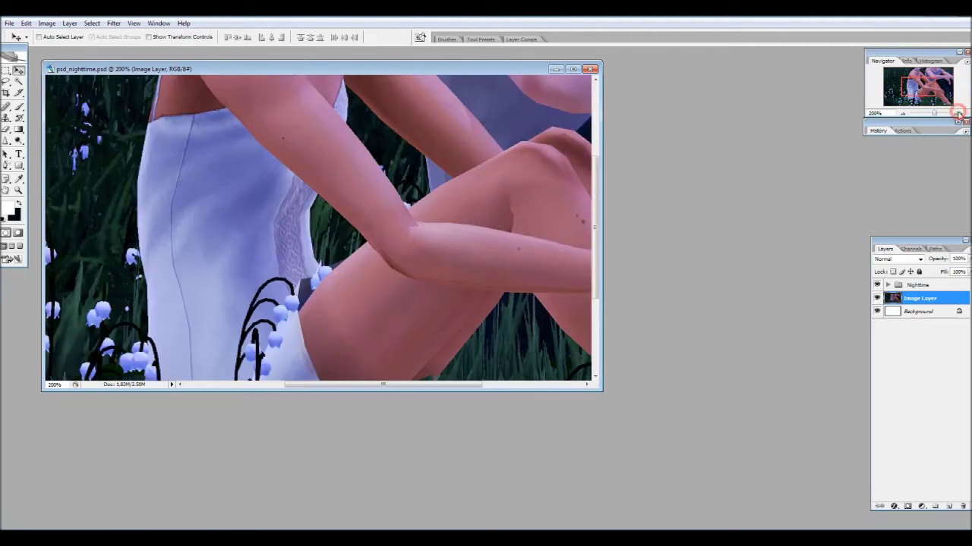
pyautogui.click(903, 113)
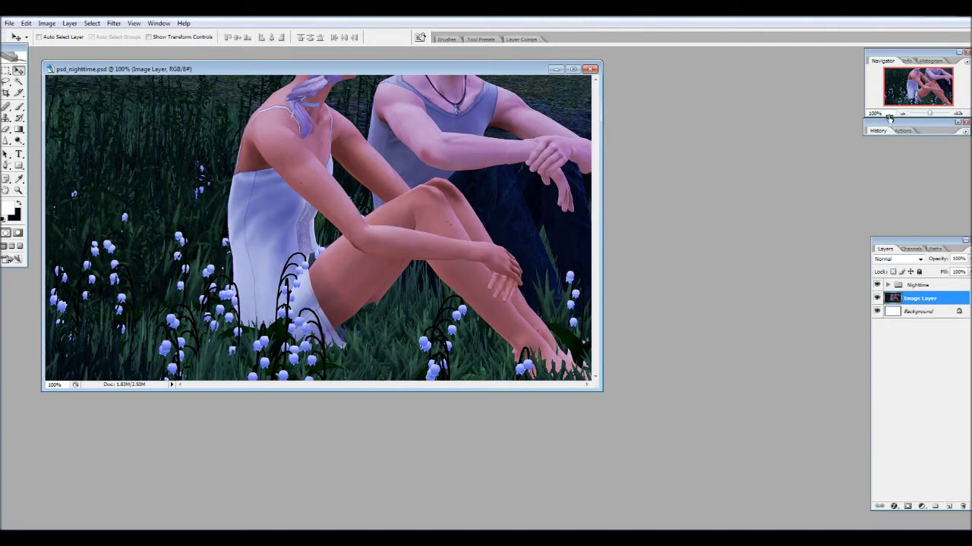
pyautogui.hotkey('ctrl', 'j')
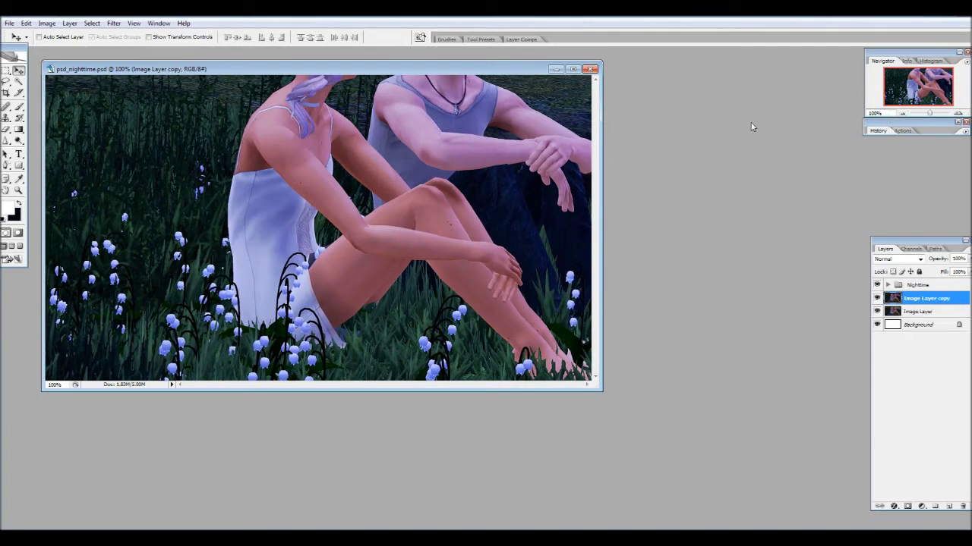
pyautogui.click(895, 259)
pyautogui.click(885, 342)
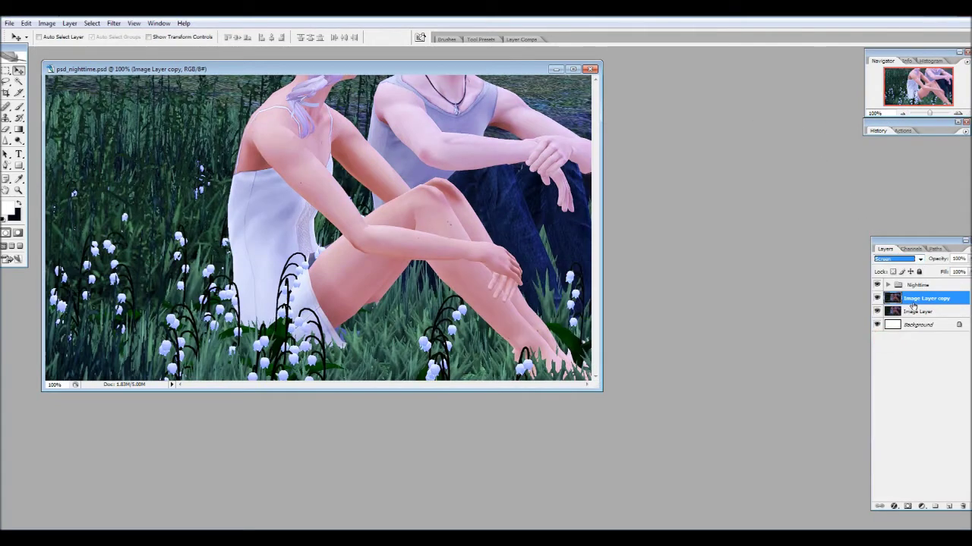
pyautogui.click(955, 259)
pyautogui.press('Return')
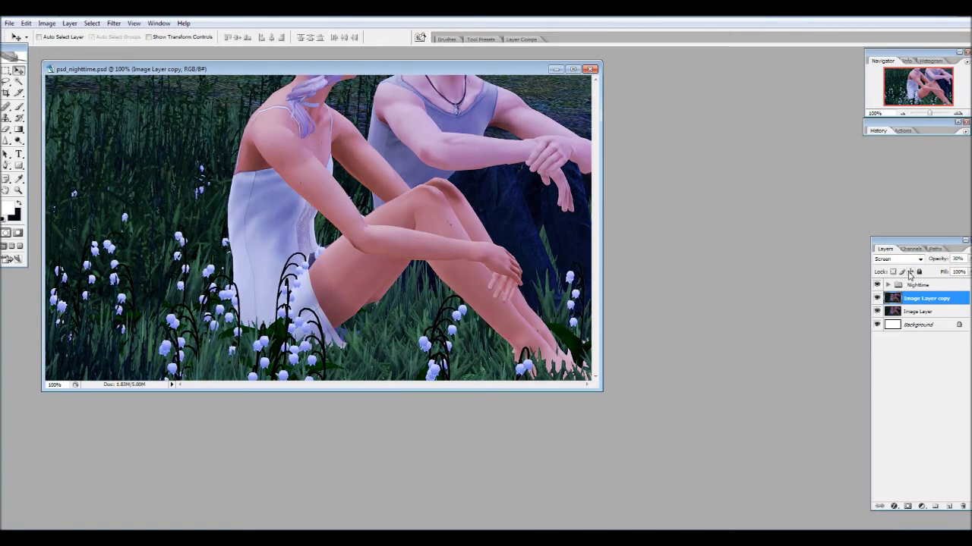
# Duplicate it again as Image Layer copy 2 in Soft Light at 50% and compare it on and off
pyautogui.hotkey('ctrl', 'j')
pyautogui.click(898, 259)
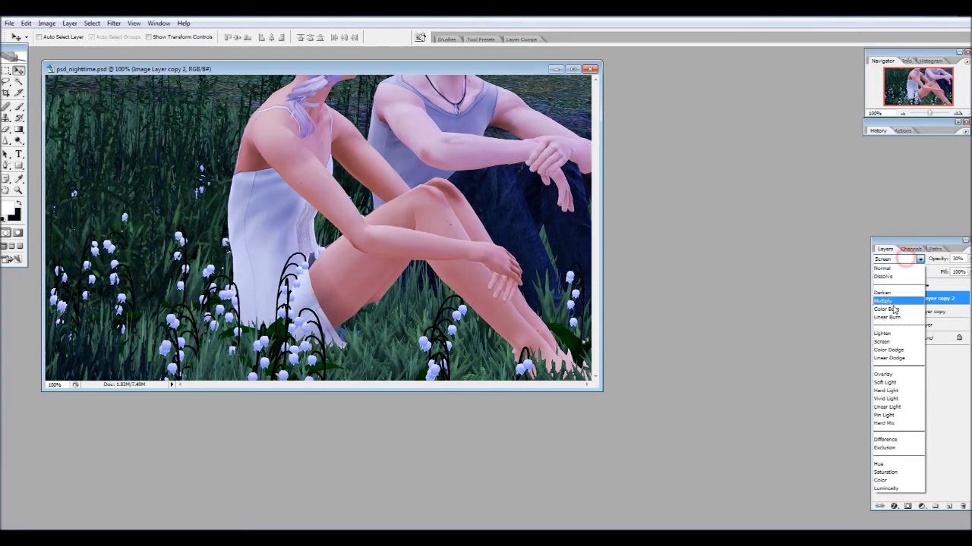
pyautogui.click(884, 383)
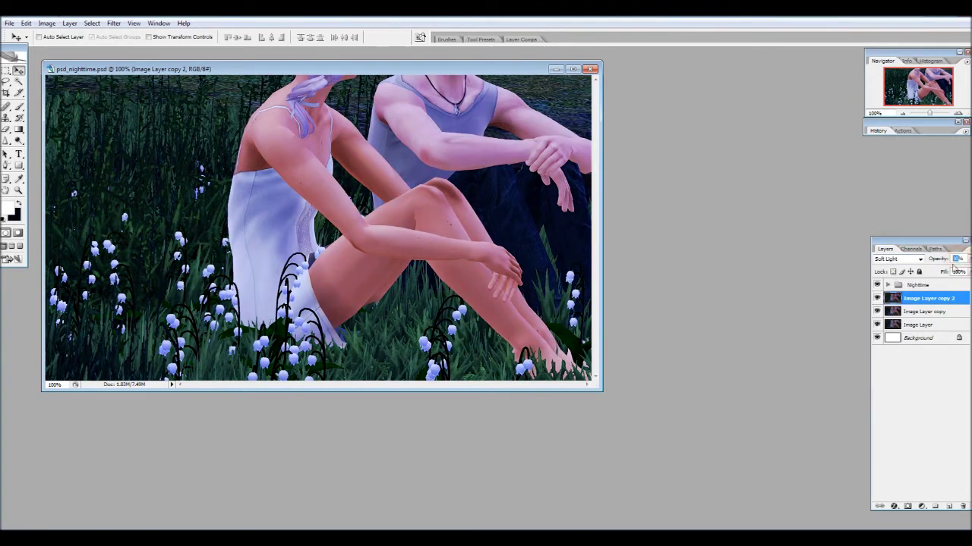
pyautogui.press('5')
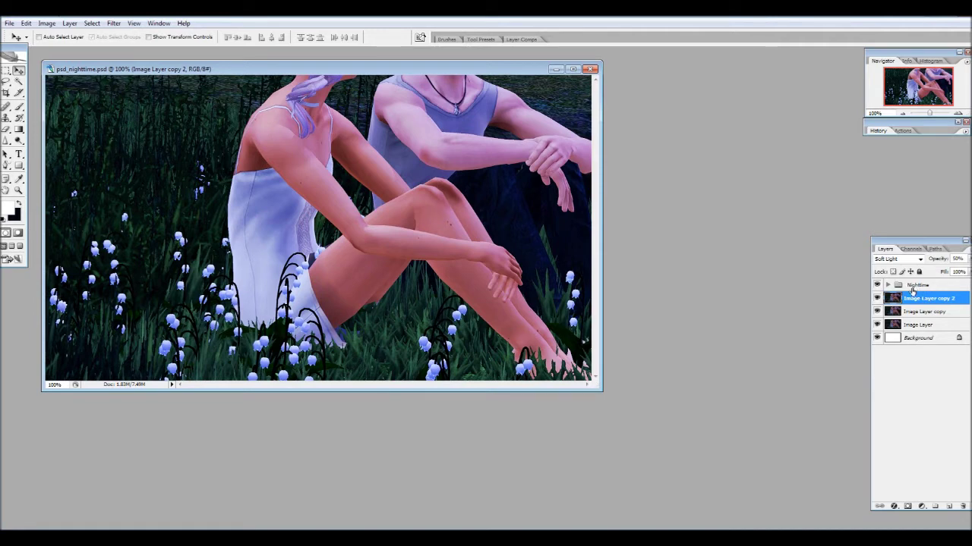
pyautogui.click(876, 300)
pyautogui.click(877, 299)
# Zoom to 200% on the lower-left flowers, enlarge the window, and add a new empty layer
pyautogui.moveTo(927, 113); pyautogui.dragTo(903, 96)
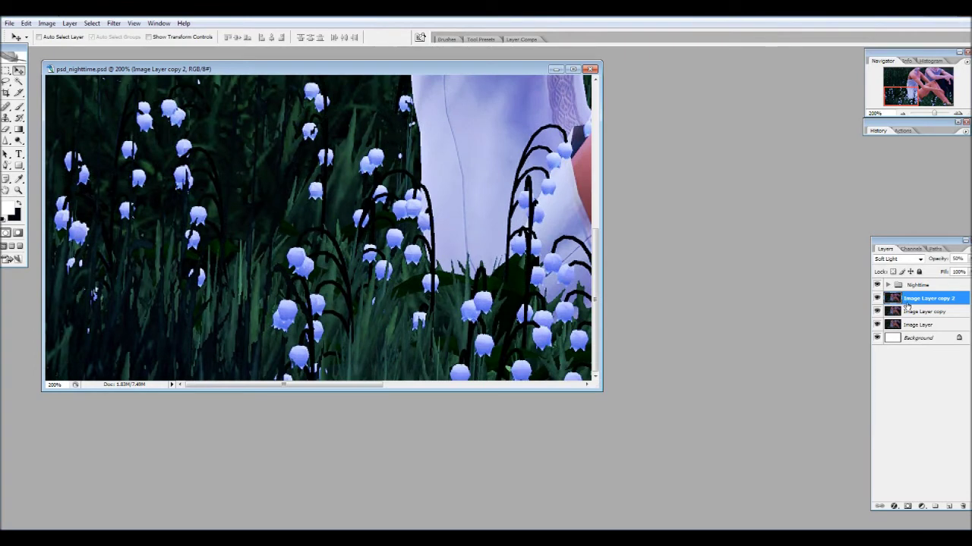
pyautogui.moveTo(596, 388); pyautogui.dragTo(745, 453)
pyautogui.hotkey('ctrl', 'shift', 'n')
# Create Layer 5 set to Soft Light and pick a soft 65 px brush
pyautogui.press('Return')
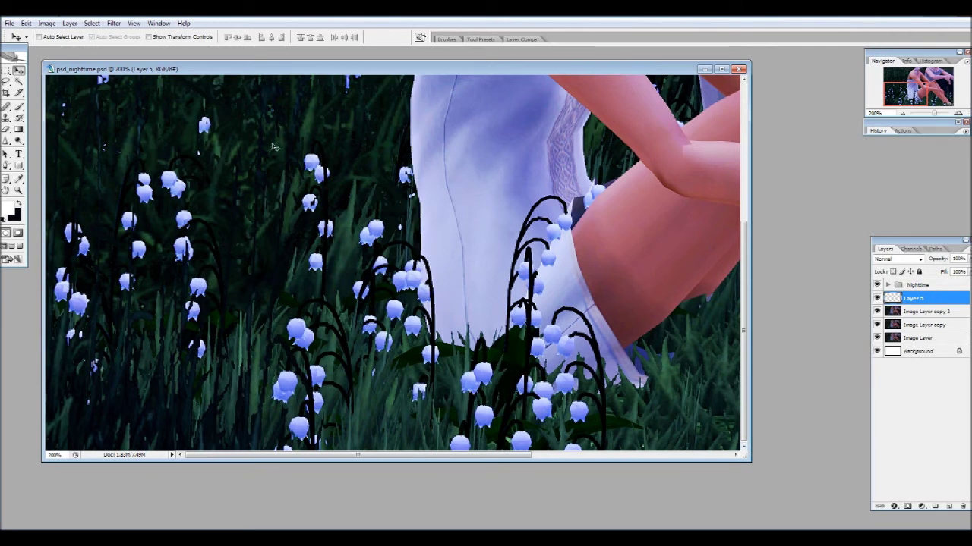
pyautogui.click(19, 106)
pyautogui.click(896, 259)
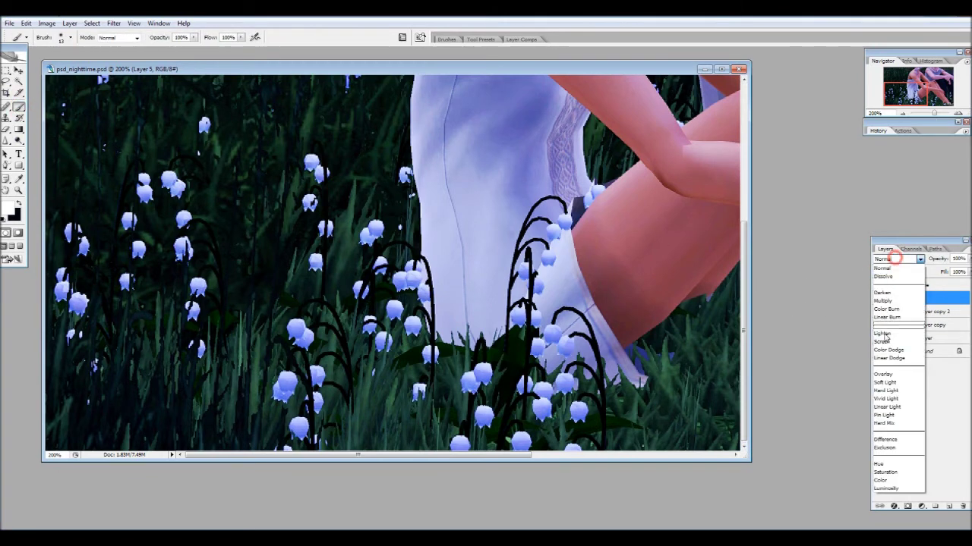
pyautogui.click(893, 383)
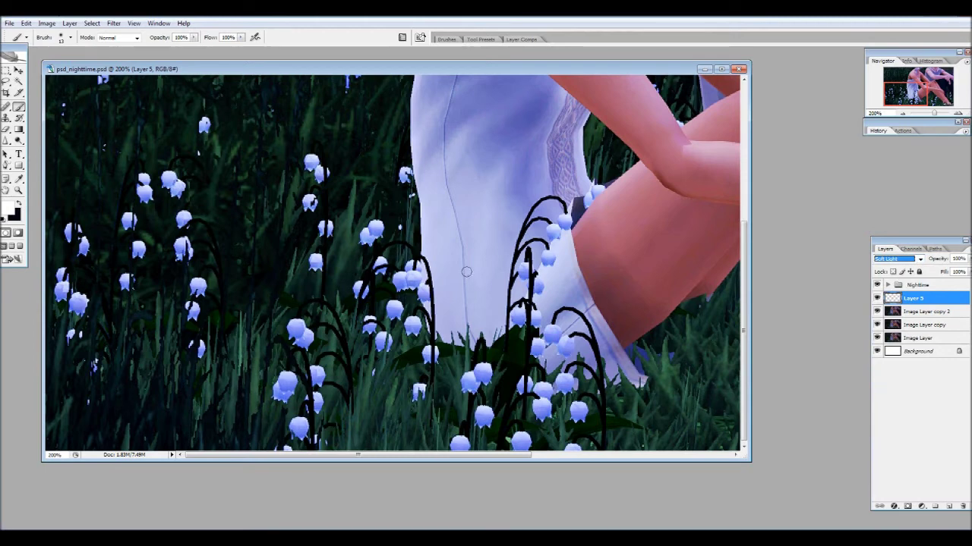
pyautogui.rightClick(448, 265)
pyautogui.scroll(-2, 501, 381)
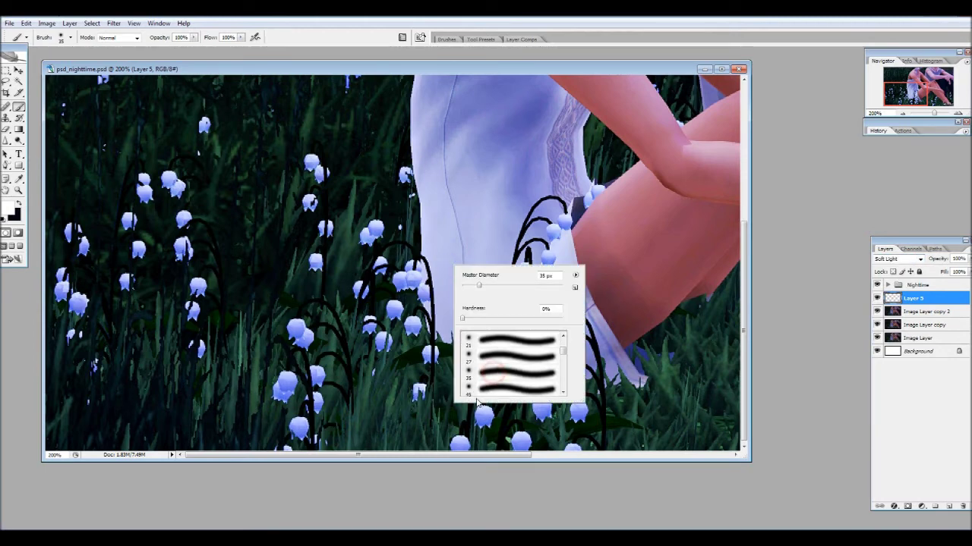
pyautogui.click(476, 390)
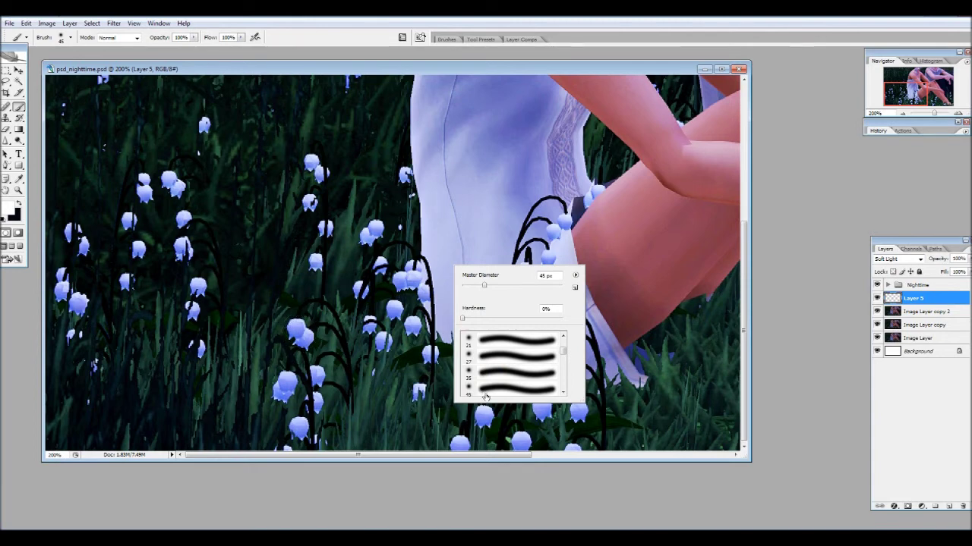
pyautogui.scroll(-1, 501, 365)
pyautogui.click(484, 387)
pyautogui.click(367, 27)
# Paint glow over the lower bell flowers and upper-left stalk, checking at 100% before returning to 200%
pyautogui.moveTo(303, 334)
pyautogui.mouseDown()
pyautogui.moveTo(354, 307)
pyautogui.moveTo(390, 266)
pyautogui.moveTo(421, 285)
pyautogui.moveTo(394, 312)
pyautogui.moveTo(439, 354)
pyautogui.moveTo(425, 392)
pyautogui.moveTo(302, 426)
pyautogui.moveTo(317, 403)
pyautogui.moveTo(287, 386)
pyautogui.moveTo(213, 233)
pyautogui.moveTo(181, 270)
pyautogui.moveTo(194, 300)
pyautogui.moveTo(174, 225)
pyautogui.moveTo(187, 242)
pyautogui.moveTo(180, 186)
pyautogui.moveTo(141, 189)
pyautogui.mouseUp()
pyautogui.moveTo(560, 222)
pyautogui.mouseDown()
pyautogui.moveTo(521, 266)
pyautogui.moveTo(536, 286)
pyautogui.moveTo(518, 310)
pyautogui.moveTo(555, 339)
pyautogui.mouseUp()
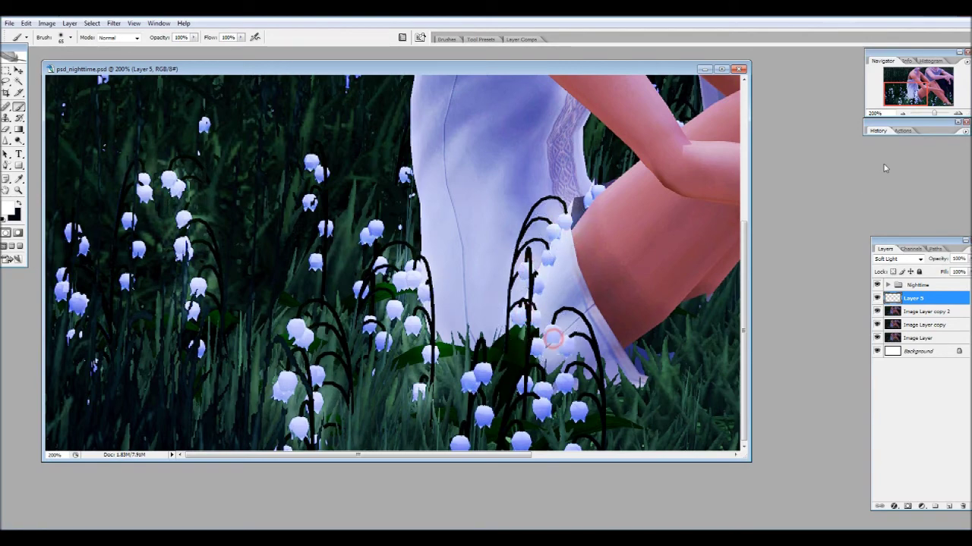
pyautogui.click(903, 113)
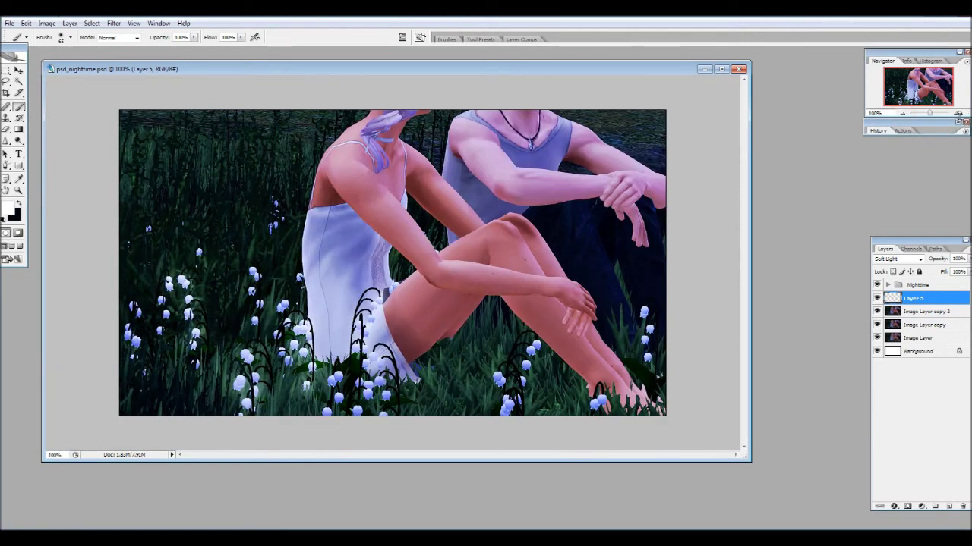
pyautogui.click(958, 113)
pyautogui.moveTo(911, 78); pyautogui.dragTo(892, 91)
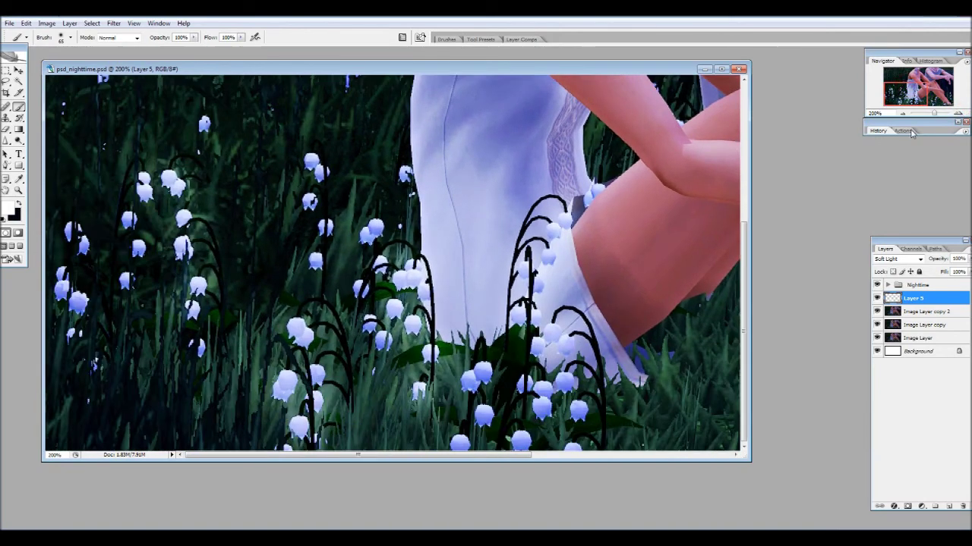
# Add Layer 6 in Overlay mode with a small 13 px soft brush
pyautogui.hotkey('ctrl', 'shift', 'n')
pyautogui.press('Return')
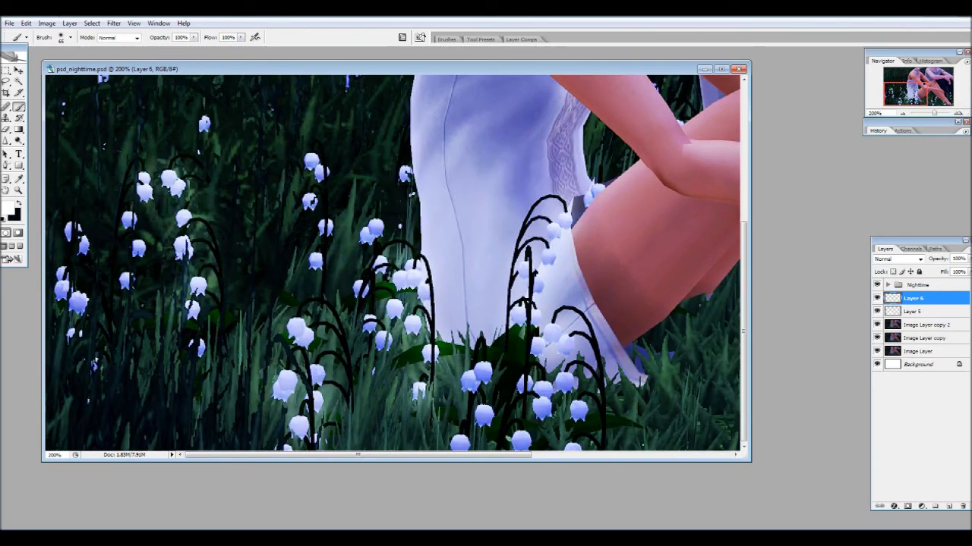
pyautogui.rightClick(494, 258)
pyautogui.scroll(-1, 518, 333)
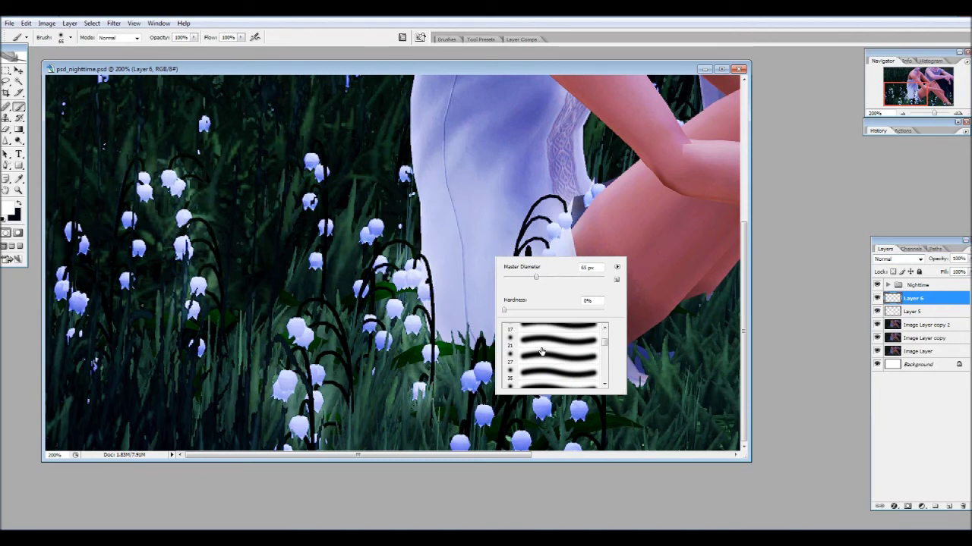
pyautogui.click(518, 334)
pyautogui.click(898, 259)
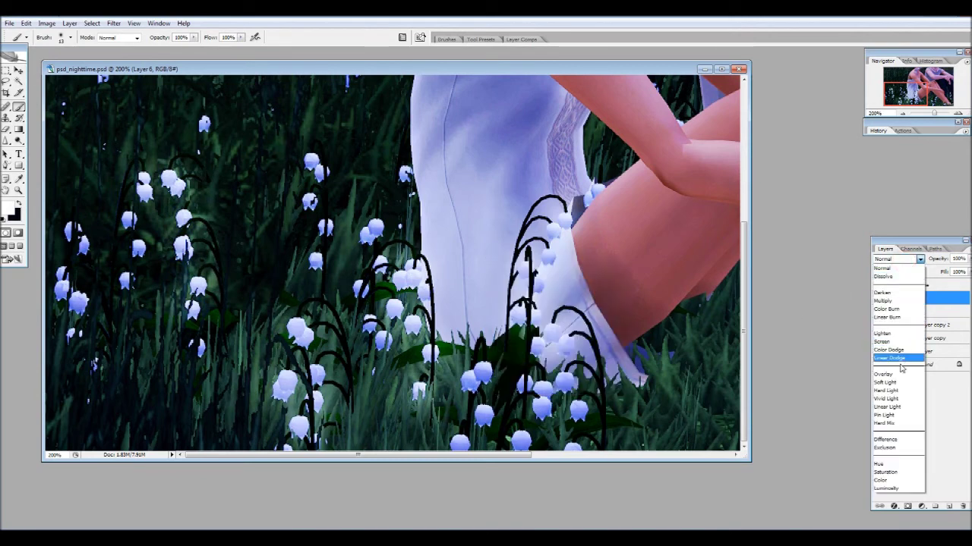
pyautogui.click(894, 372)
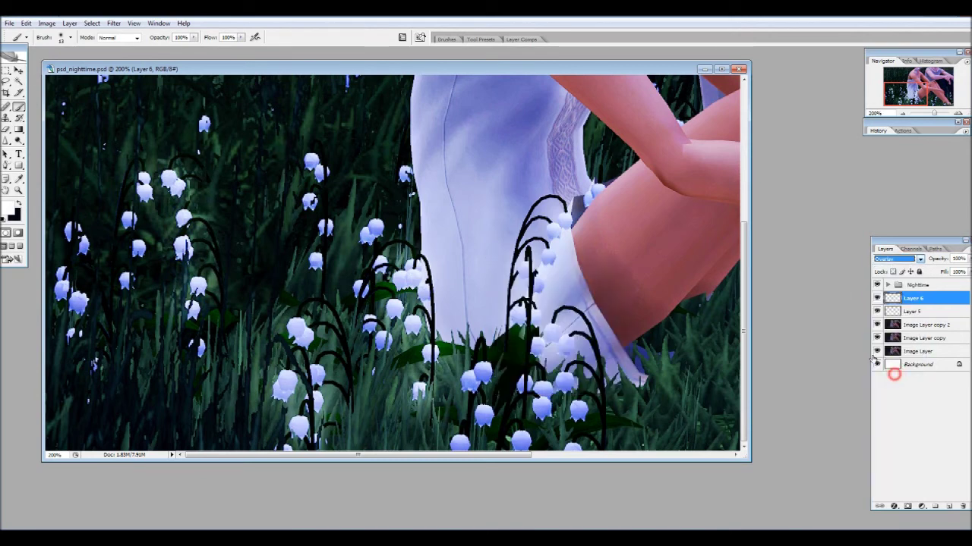
# Dab brightness onto individual bell flowers near the dress, lower middle and left, then view at 100%
pyautogui.click(413, 279)
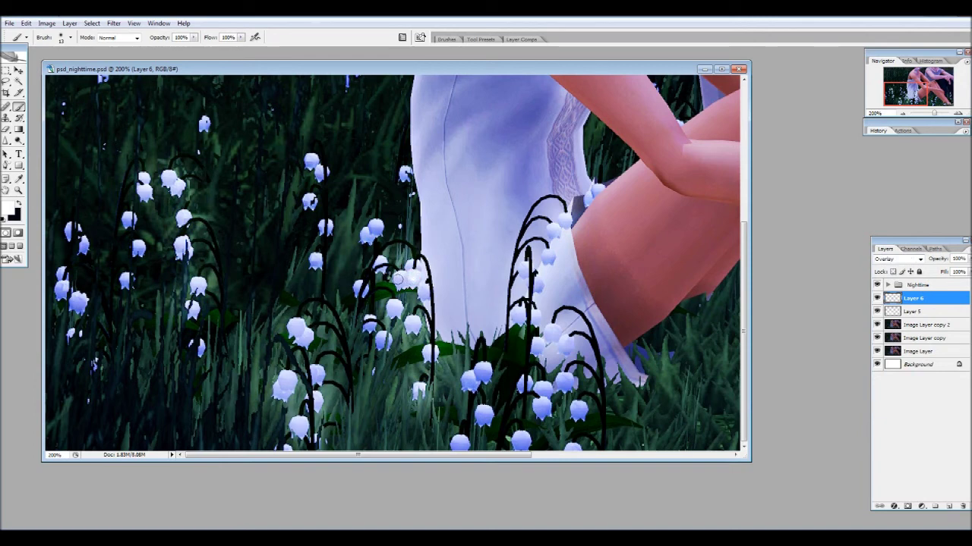
pyautogui.click(400, 279)
pyautogui.click(305, 337)
pyautogui.click(284, 381)
pyautogui.moveTo(302, 388)
pyautogui.mouseDown()
pyautogui.moveTo(311, 390)
pyautogui.moveTo(314, 373)
pyautogui.moveTo(308, 409)
pyautogui.moveTo(323, 417)
pyautogui.mouseUp()
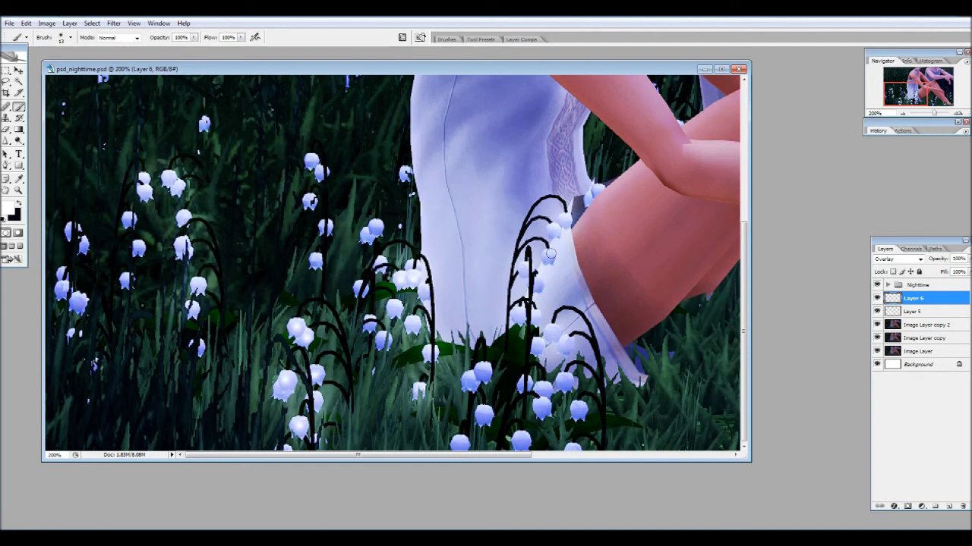
pyautogui.moveTo(553, 233); pyautogui.dragTo(565, 216)
pyautogui.moveTo(170, 176); pyautogui.dragTo(179, 190)
pyautogui.click(901, 114)
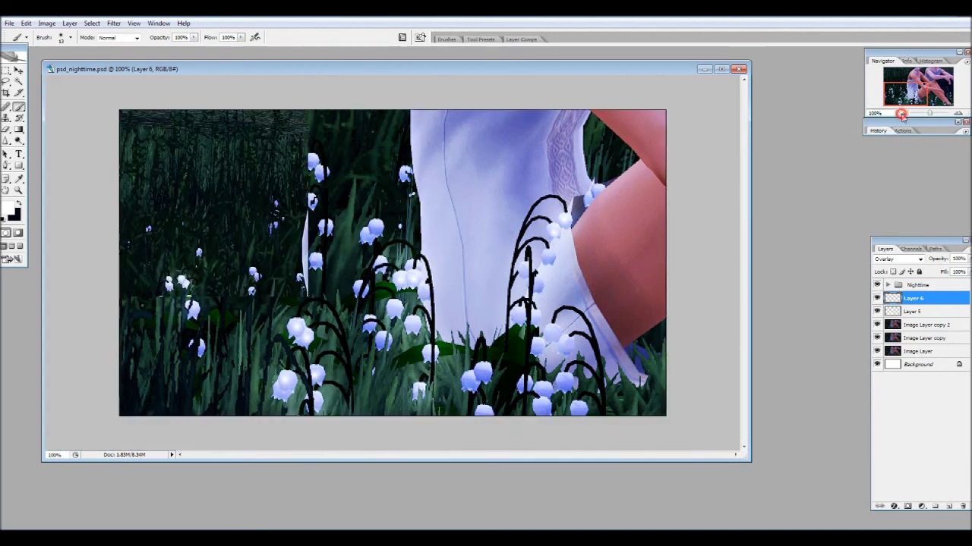